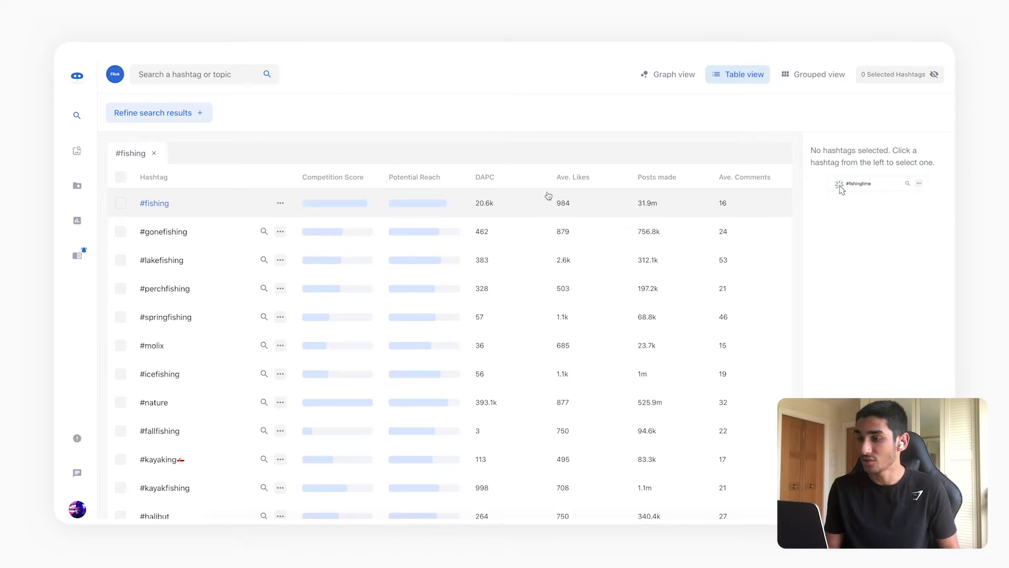
Sort the #fishing hashtag table by Posts made, largest first
{"action": "left_click", "coordinate": [653, 179]}
{"action": "left_click", "coordinate": [653, 178]}
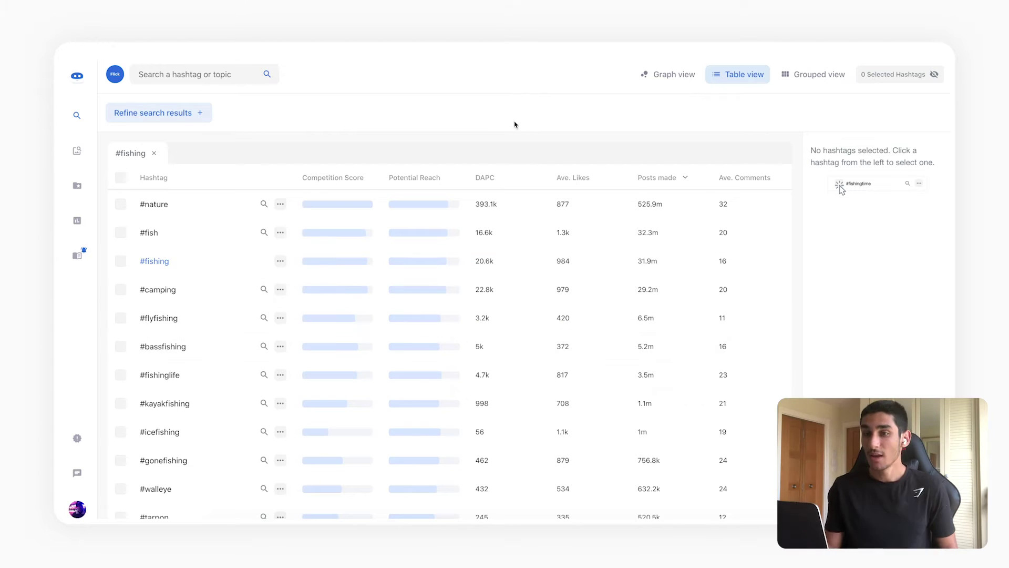
Open the Refine search results filter menu for the #fishing hashtags
{"action": "left_click", "coordinate": [148, 114]}
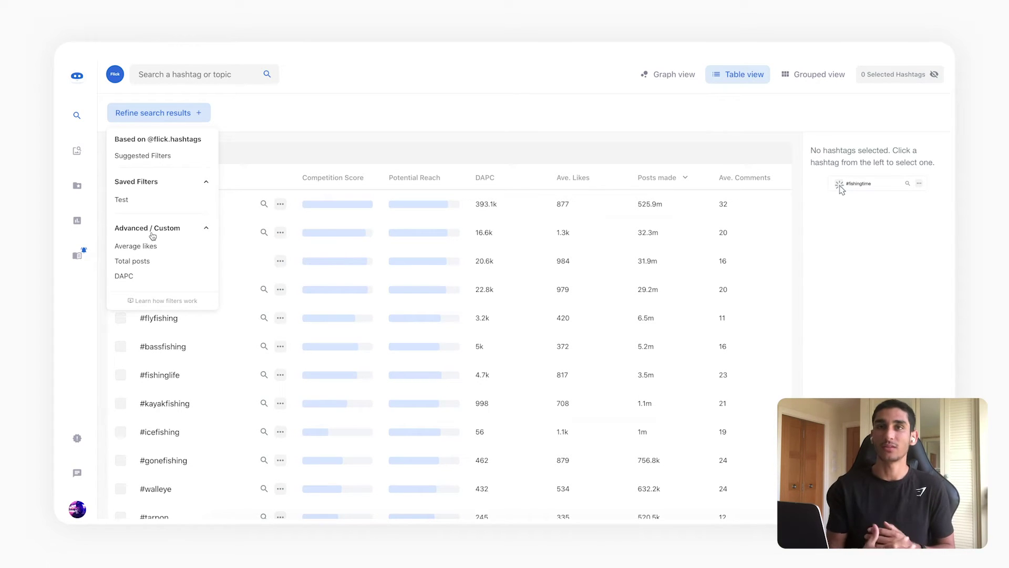
Add an Average likes filter with minimum 100 and maximum 250, and apply it
{"action": "left_click", "coordinate": [143, 246]}
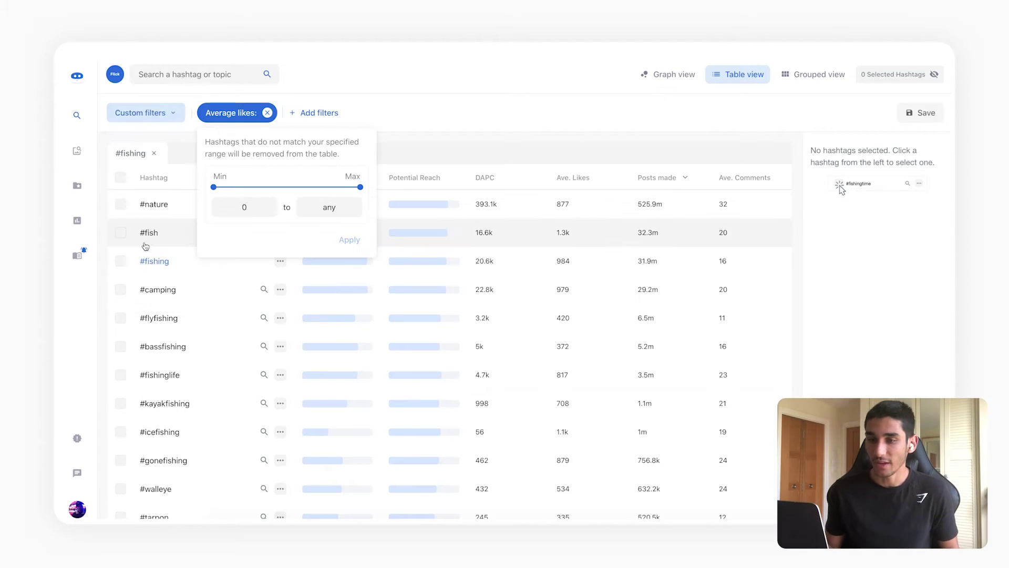
{"action": "left_click", "coordinate": [248, 204]}
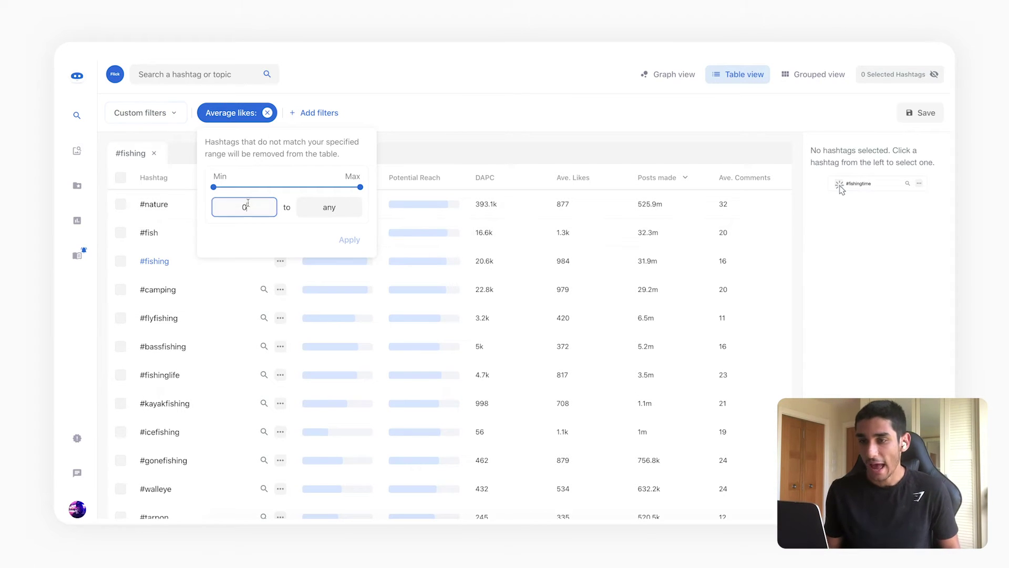
{"action": "type", "text": "100"}
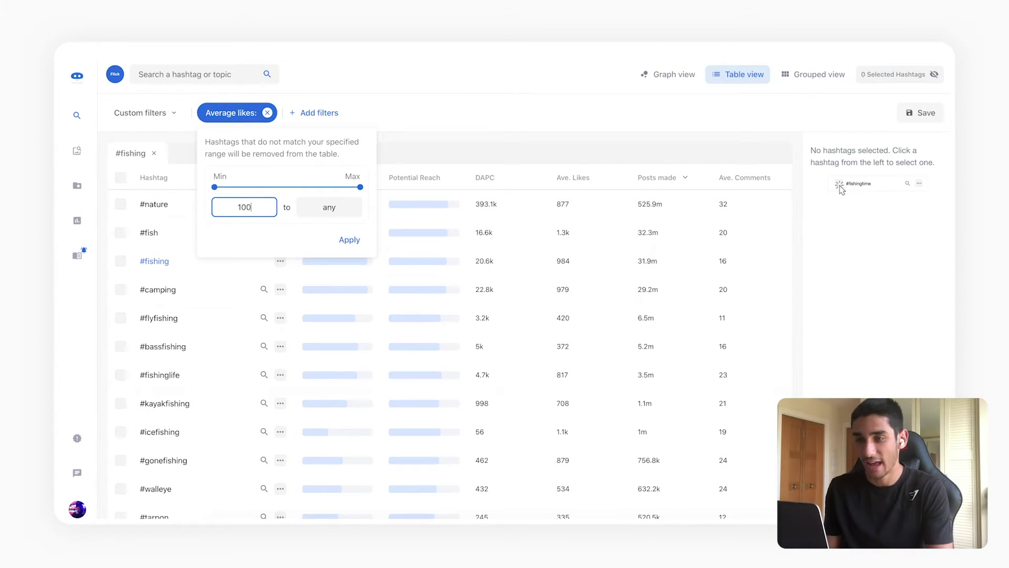
{"action": "left_click", "coordinate": [337, 205]}
{"action": "type", "text": "2"}
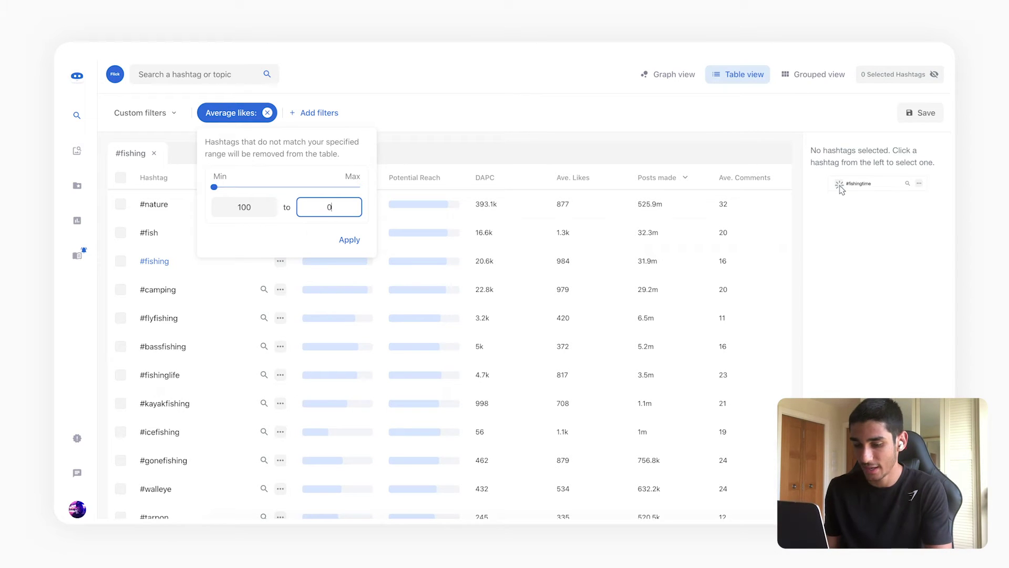
{"action": "type", "text": "50"}
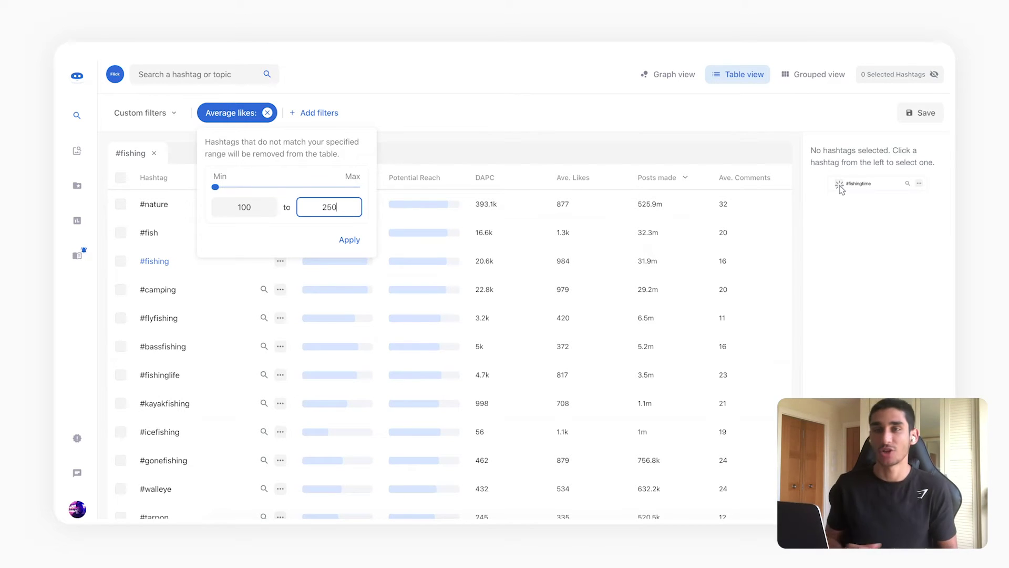
{"action": "left_click", "coordinate": [252, 206]}
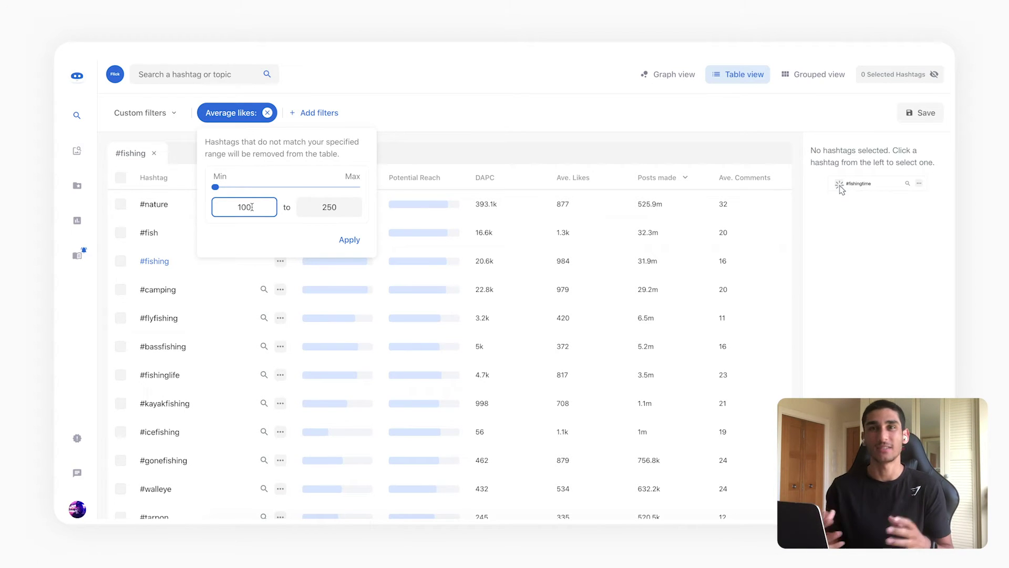
{"action": "left_click", "coordinate": [349, 239]}
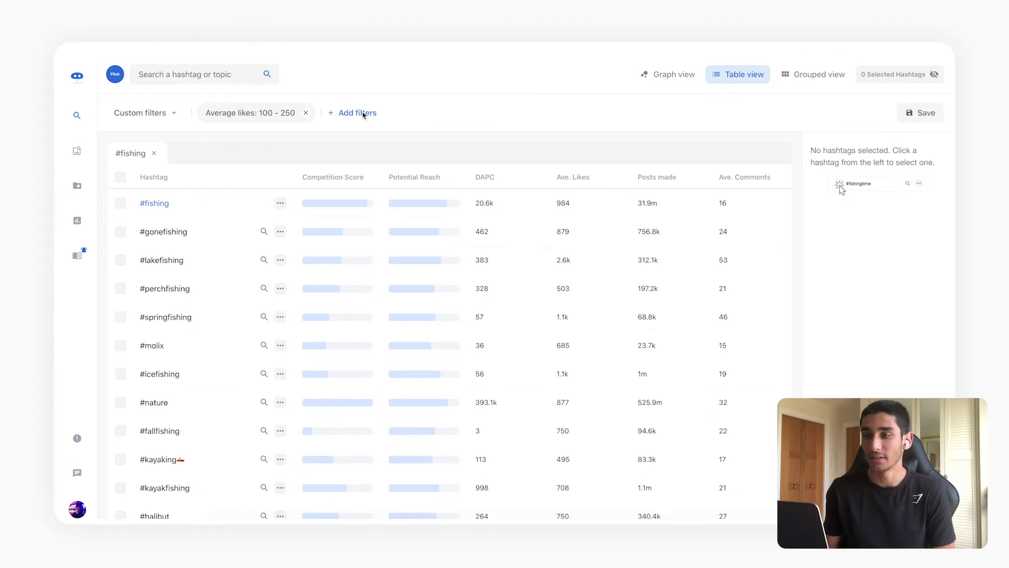
Add a Total posts filter ranging from 20,000 to 150,000 and apply it
{"action": "left_click", "coordinate": [358, 113]}
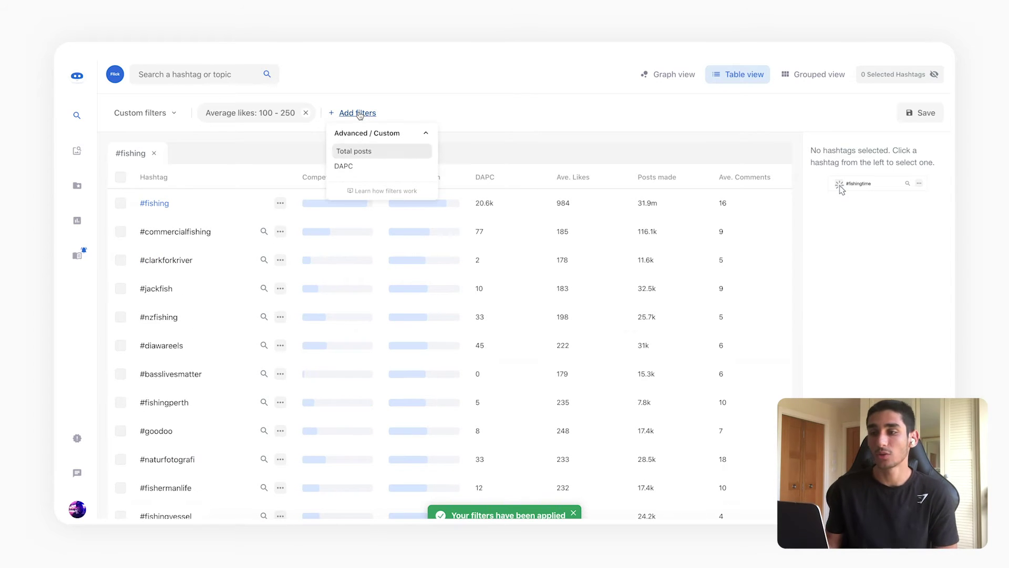
{"action": "left_click", "coordinate": [357, 152]}
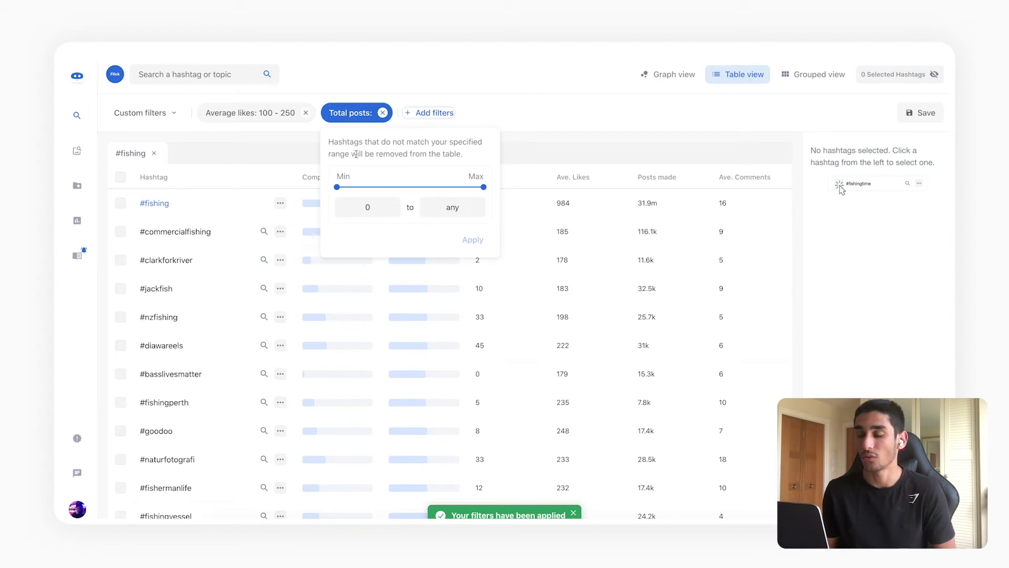
{"action": "left_click", "coordinate": [375, 205]}
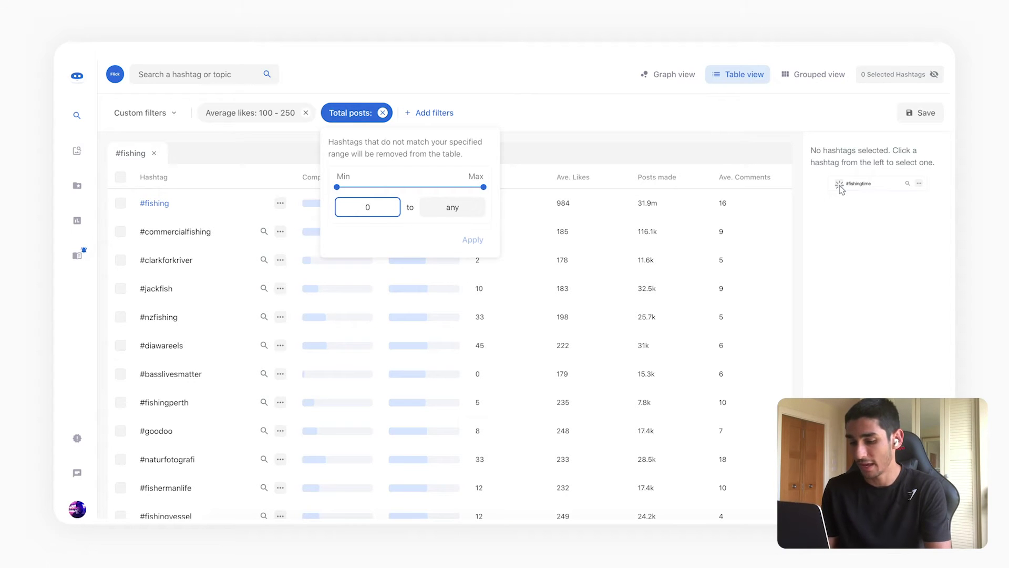
{"action": "type", "text": "20000"}
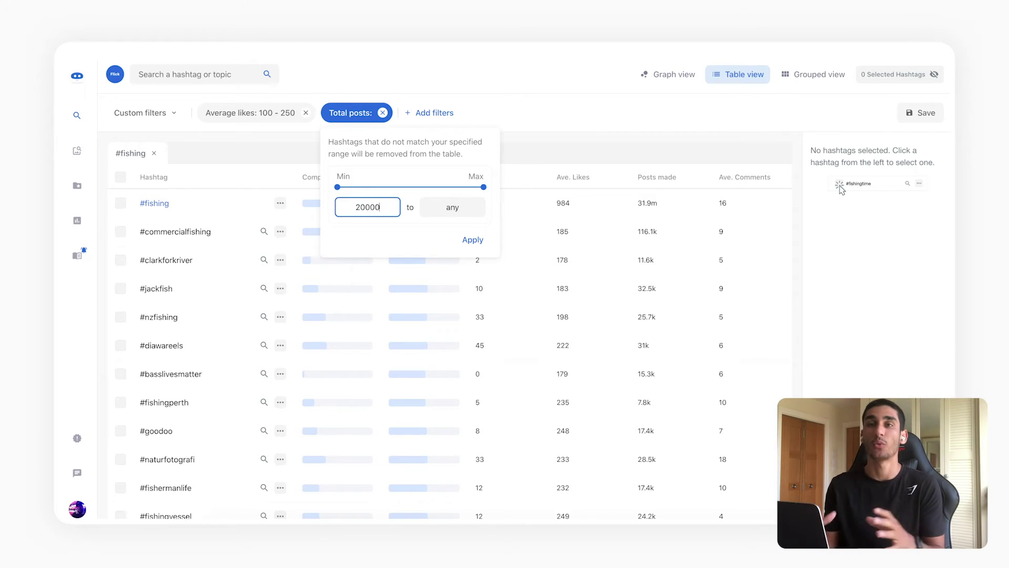
{"action": "left_click", "coordinate": [460, 206]}
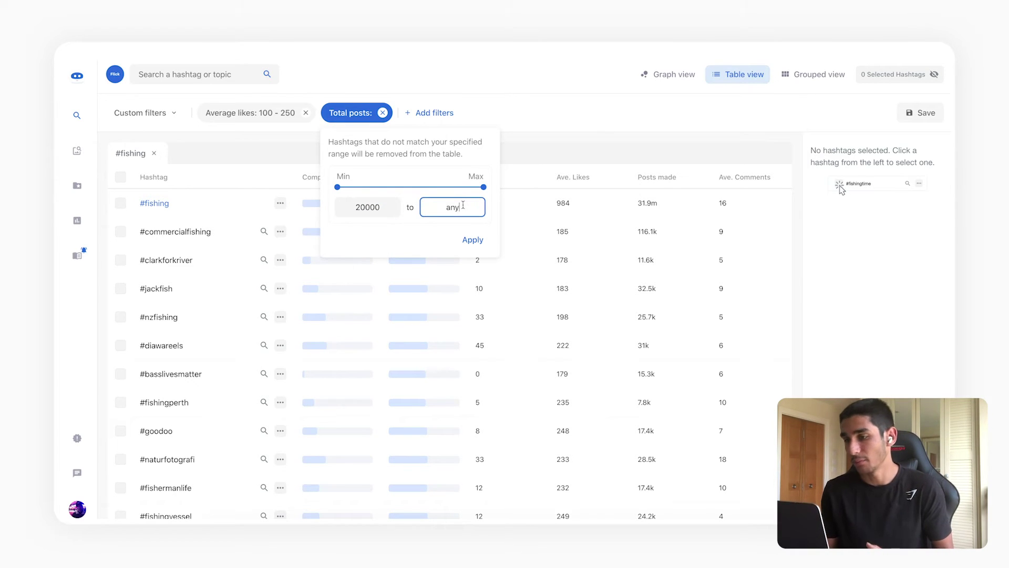
{"action": "type", "text": "0"}
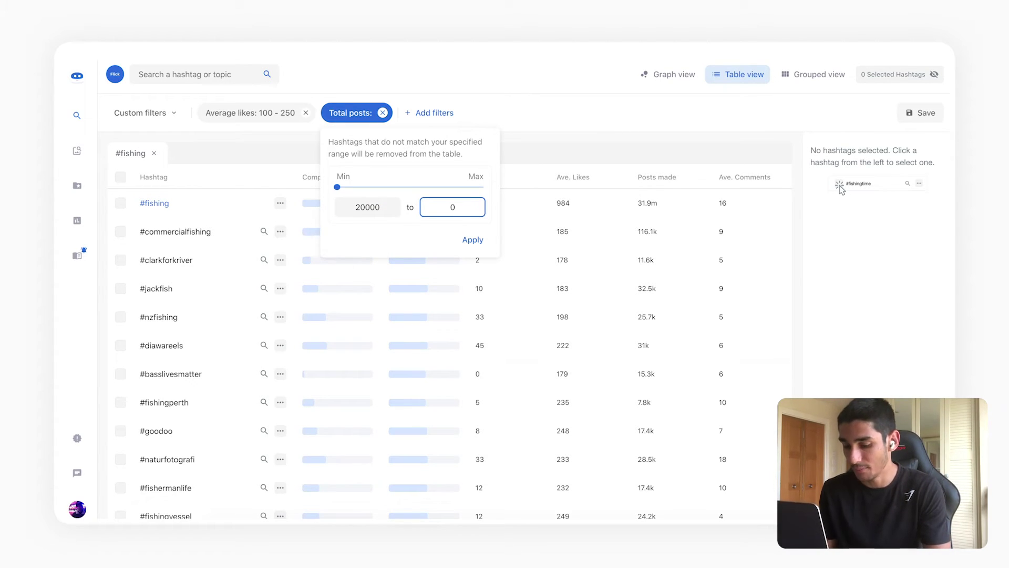
{"action": "type", "text": "150000"}
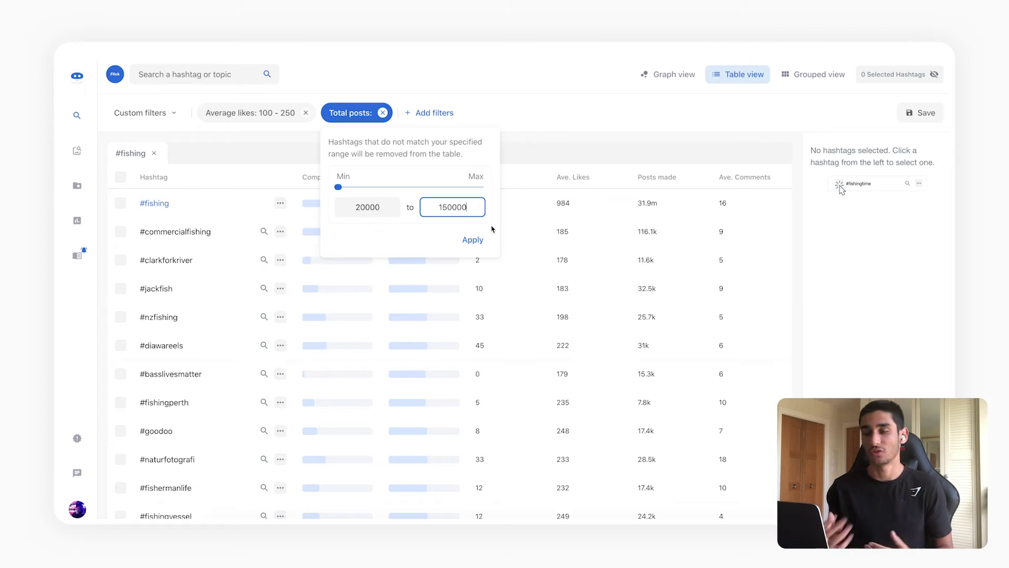
{"action": "left_click", "coordinate": [473, 239]}
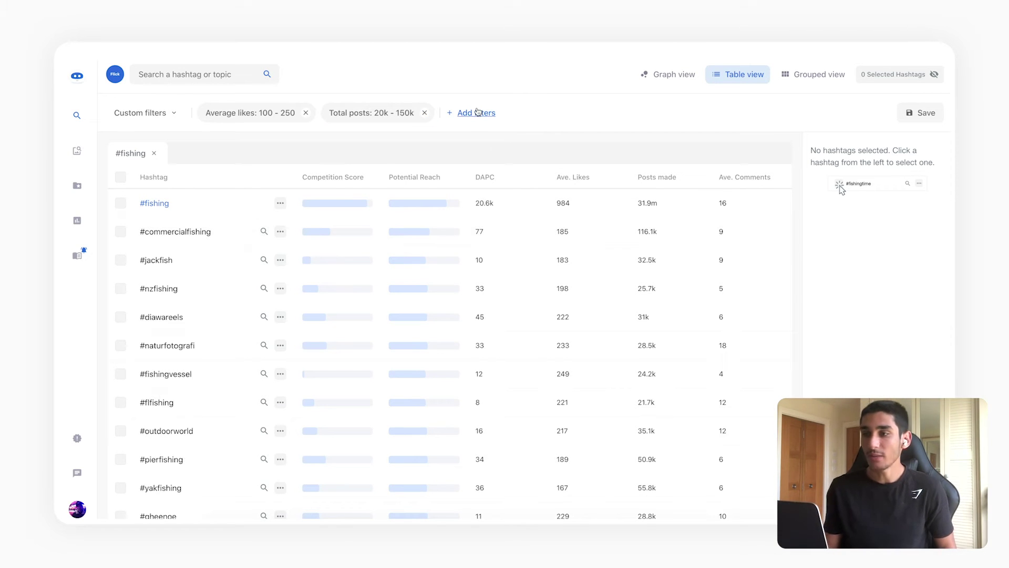
Add a DAPC filter ranging from 10 to 50 and apply it
{"action": "left_click", "coordinate": [477, 113]}
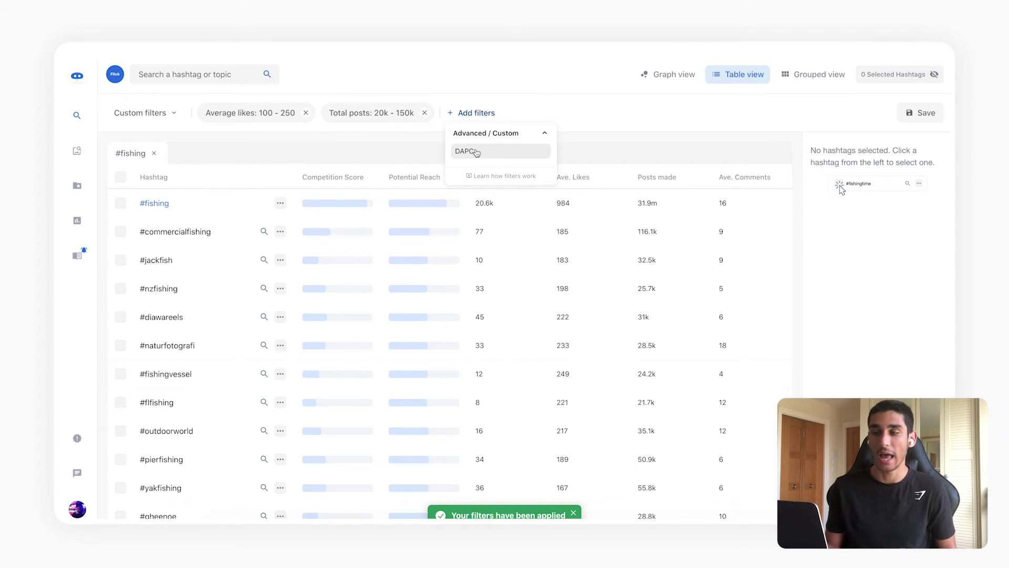
{"action": "left_click", "coordinate": [476, 151]}
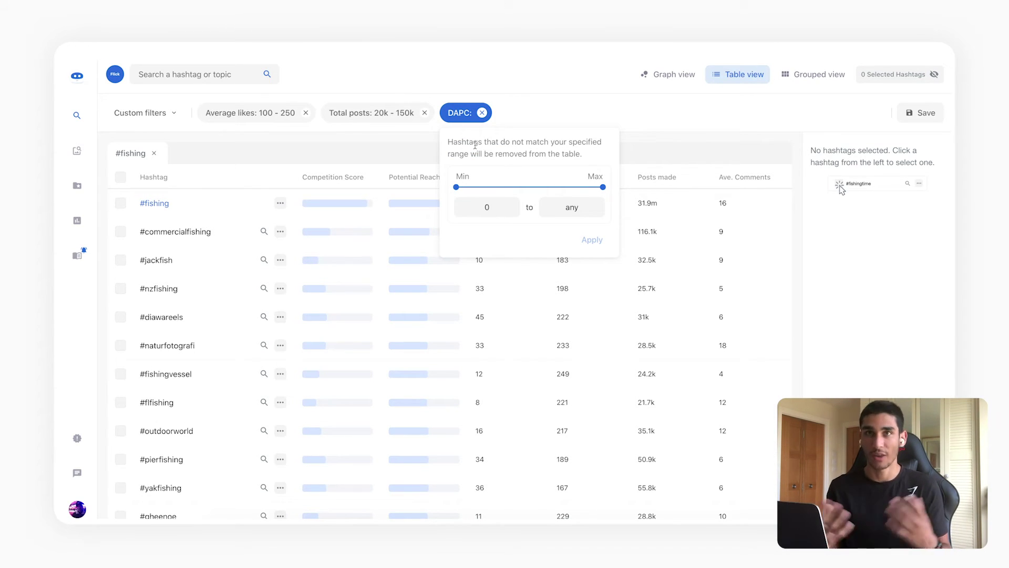
{"action": "left_click", "coordinate": [499, 203]}
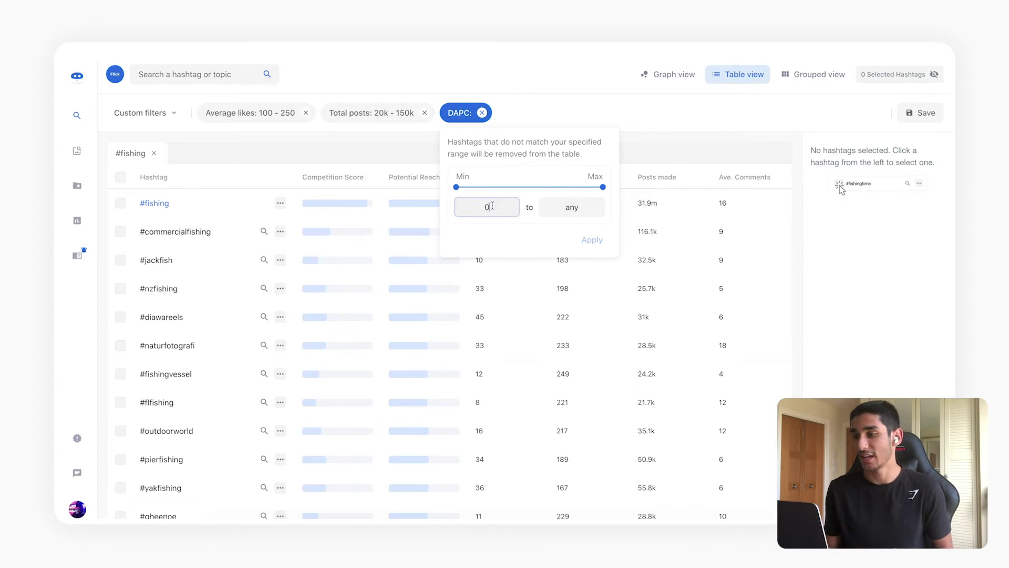
{"action": "type", "text": "10"}
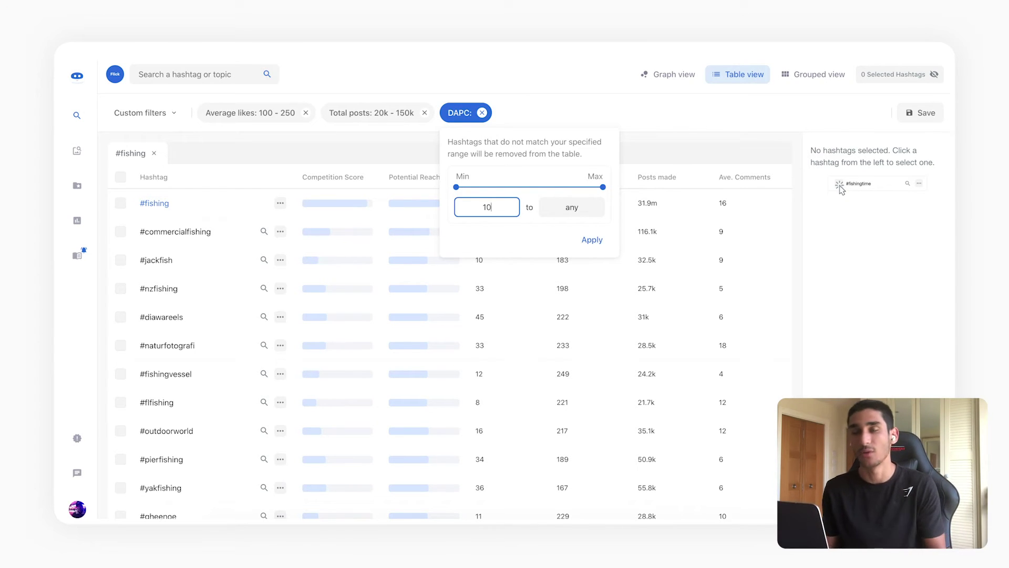
{"action": "left_click", "coordinate": [575, 210]}
{"action": "type", "text": "0"}
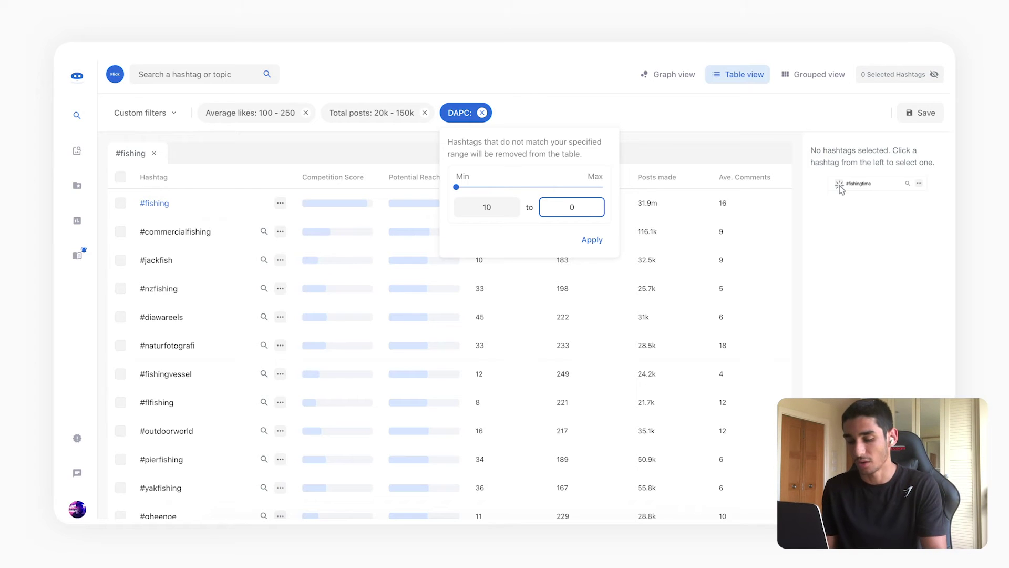
{"action": "key", "text": "BackSpace"}
{"action": "type", "text": "50"}
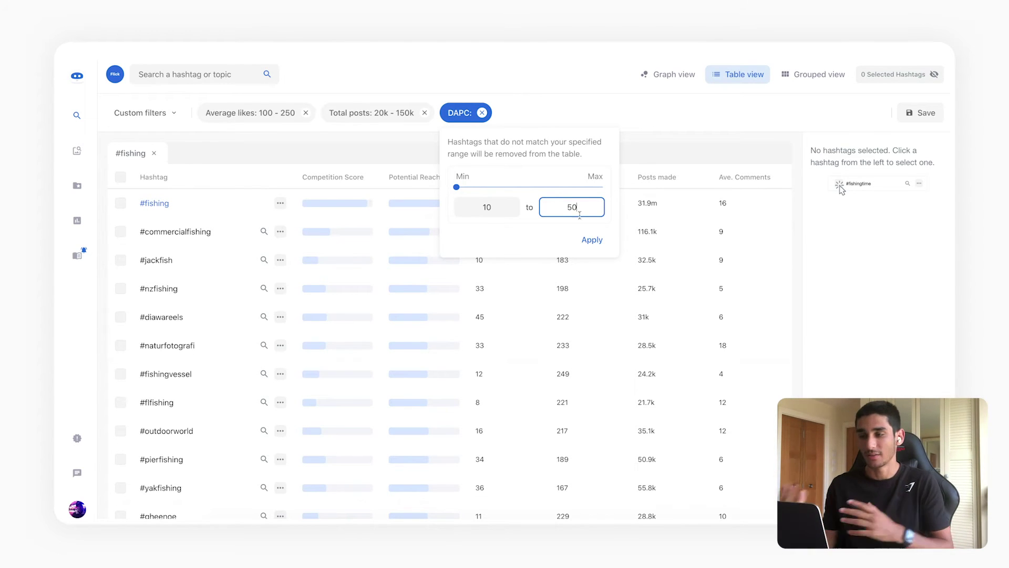
{"action": "left_click", "coordinate": [592, 240]}
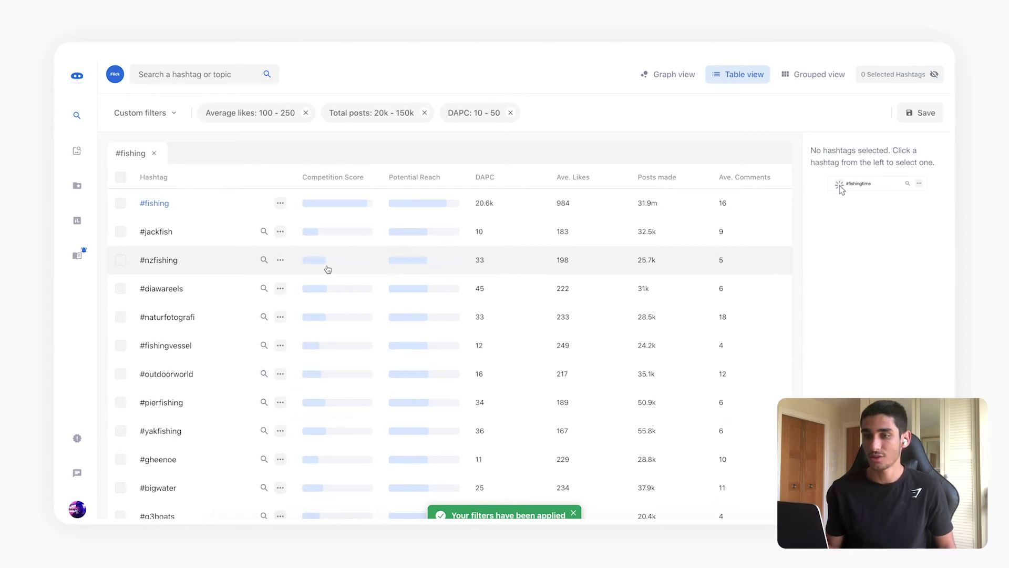
Tick #bigwater in the hashtag table so it joins the Low competition group
{"action": "scroll", "coordinate": [422, 331], "scroll_direction": "down", "scroll_amount": 3}
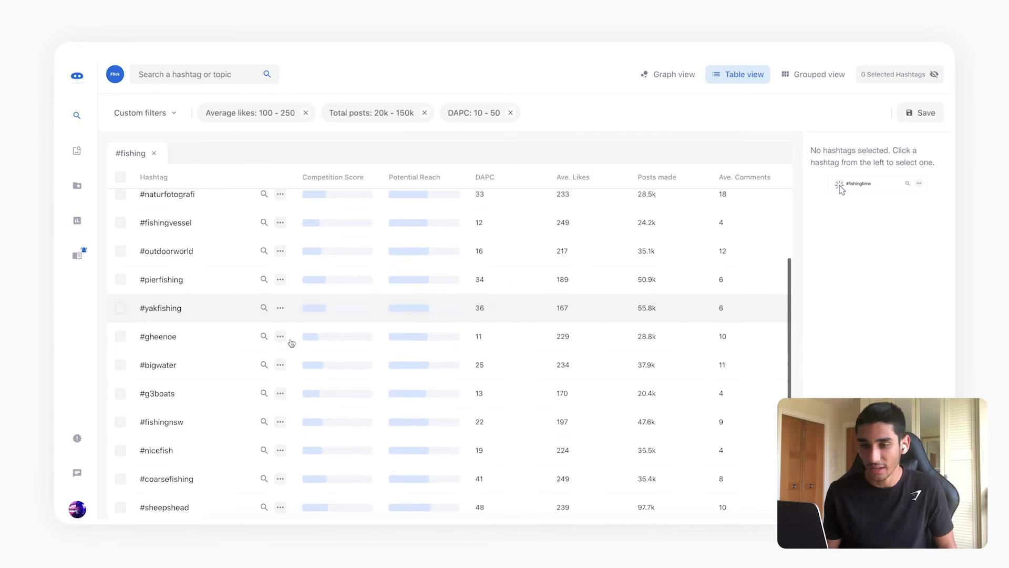
{"action": "scroll", "coordinate": [226, 379], "scroll_direction": "down", "scroll_amount": 3}
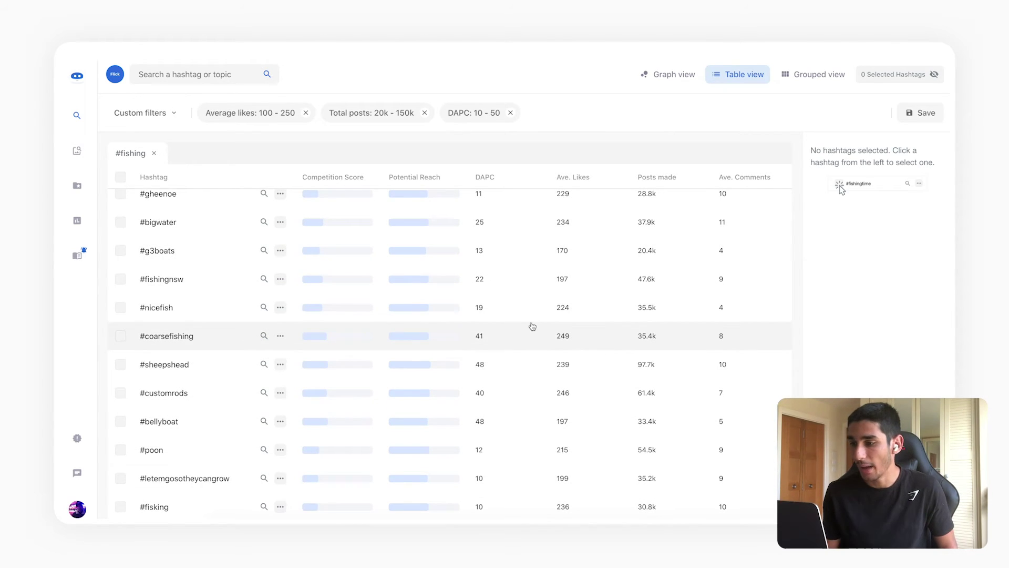
{"action": "scroll", "coordinate": [407, 296], "scroll_direction": "up", "scroll_amount": 1}
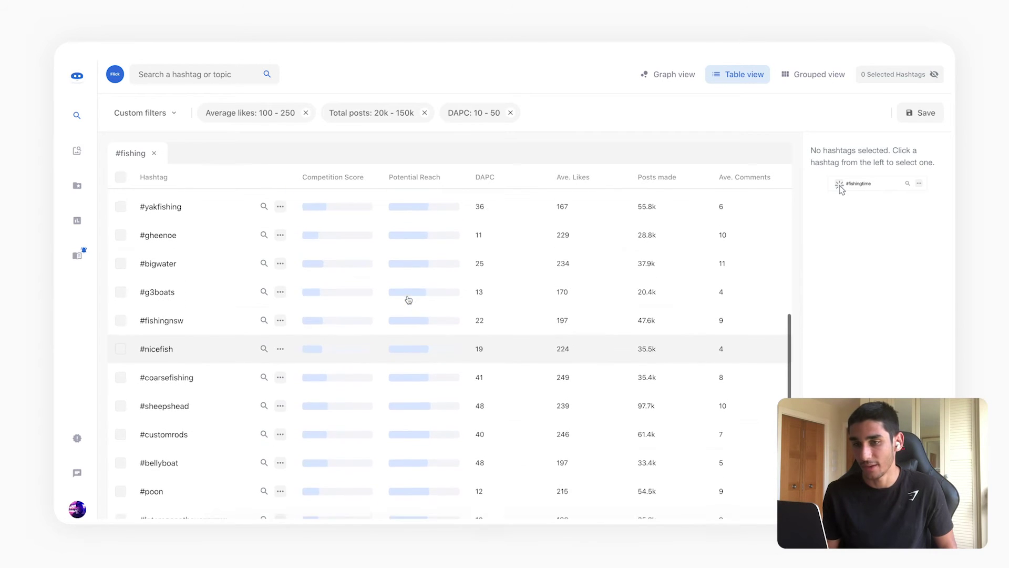
{"action": "scroll", "coordinate": [408, 298], "scroll_direction": "up", "scroll_amount": 1}
{"action": "mouse_move", "coordinate": [164, 324]}
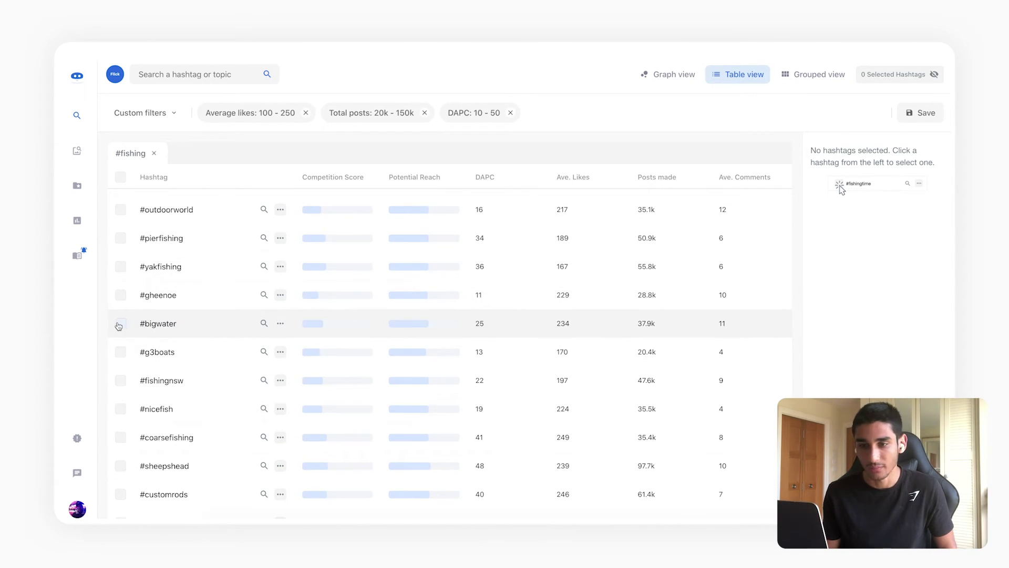
{"action": "left_click", "coordinate": [120, 324]}
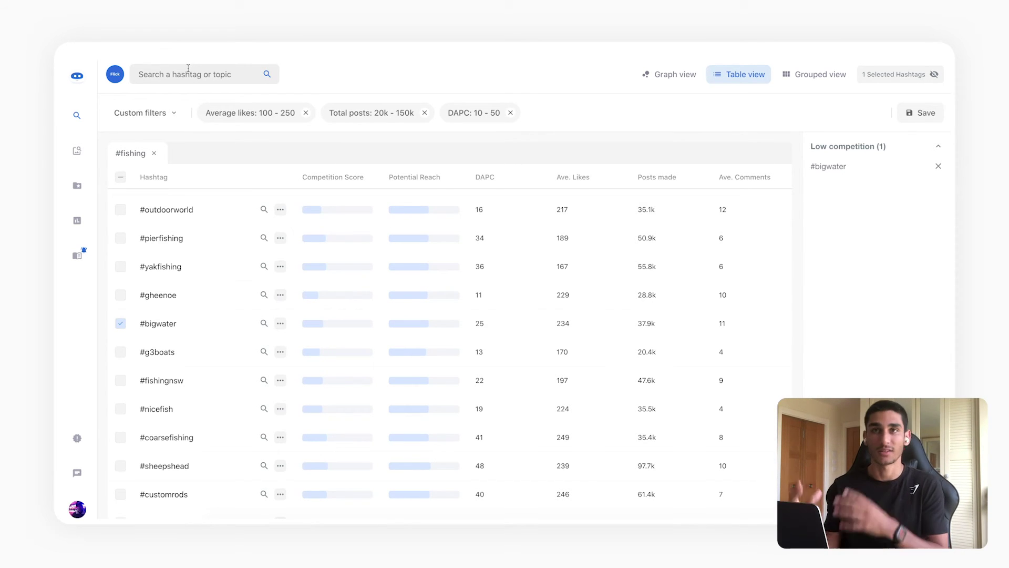
{"action": "scroll", "coordinate": [306, 223], "scroll_direction": "up", "scroll_amount": 3}
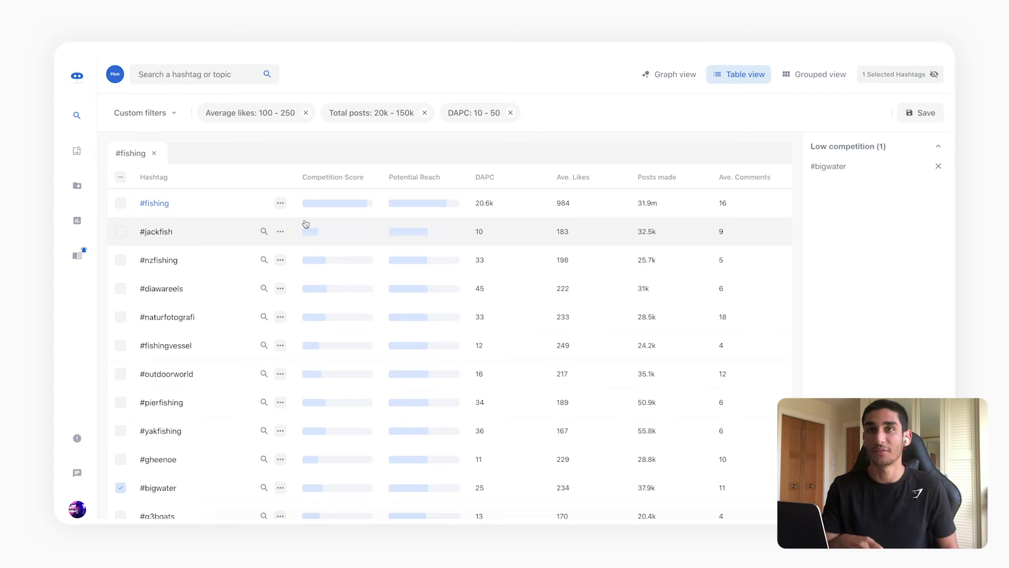
{"action": "left_click", "coordinate": [253, 115]}
Change the Average likes filter to 250–400 and apply it
{"action": "double_click", "coordinate": [243, 206]}
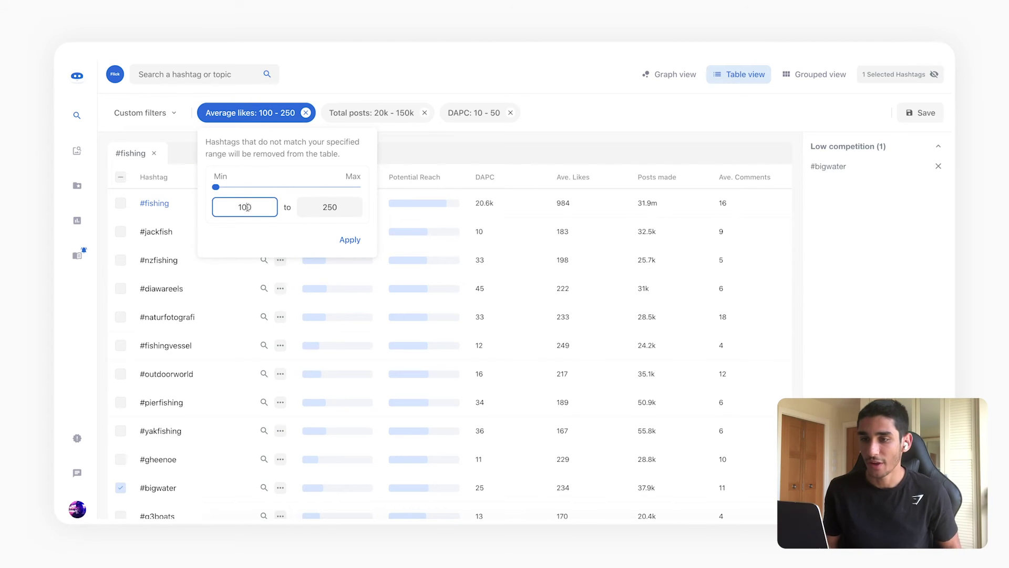
{"action": "type", "text": "050"}
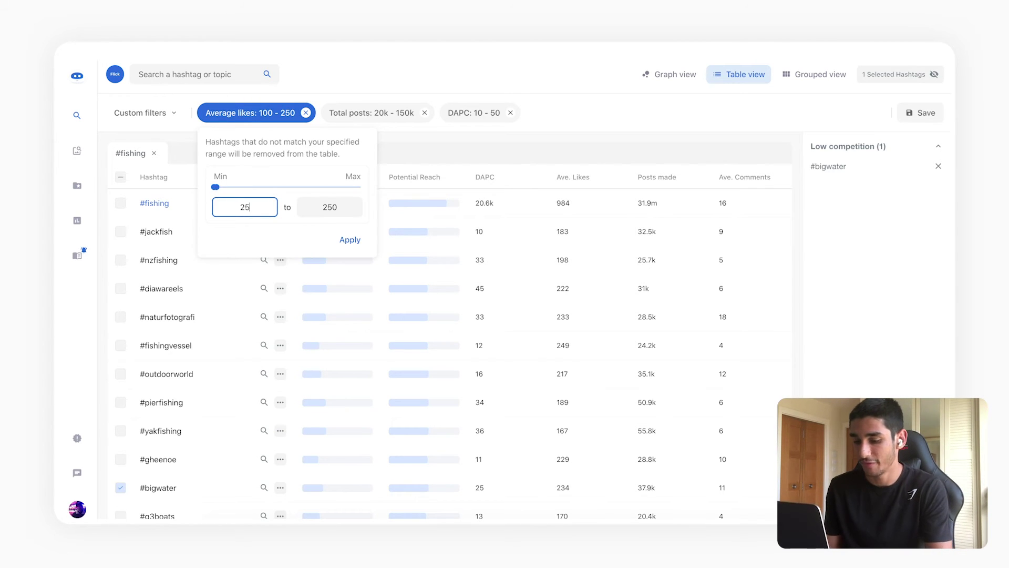
{"action": "left_click", "coordinate": [331, 208]}
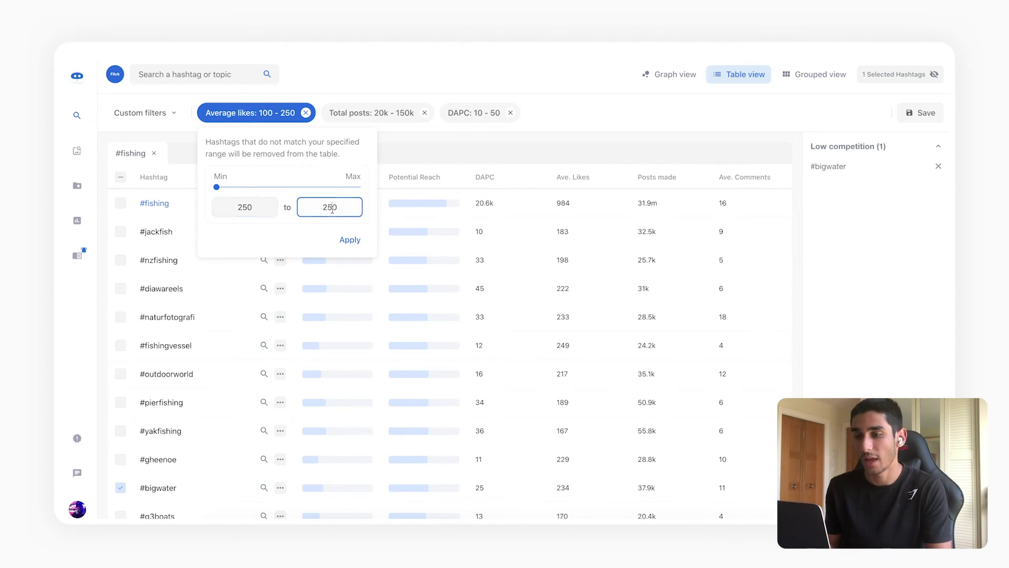
{"action": "double_click", "coordinate": [332, 208]}
{"action": "type", "text": "400"}
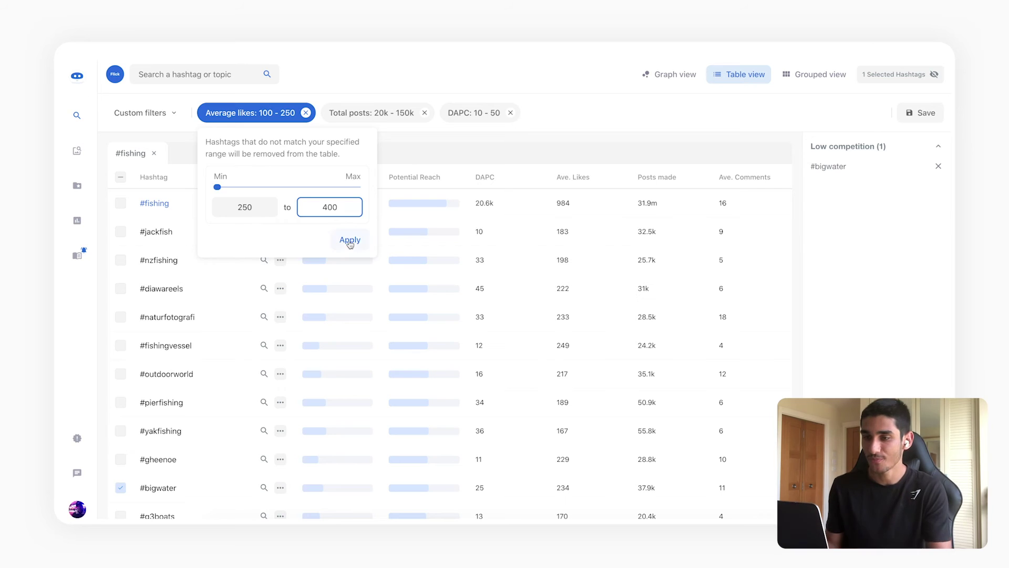
{"action": "left_click", "coordinate": [349, 240]}
Change the Total posts filter to 150,000–300,000 and apply it
{"action": "left_click", "coordinate": [378, 113]}
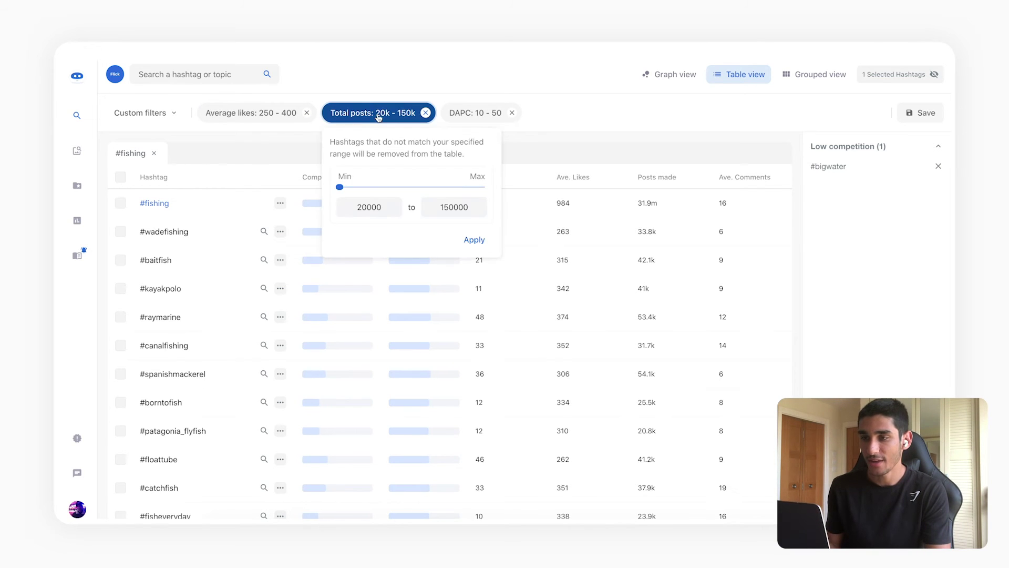
{"action": "left_click", "coordinate": [370, 207]}
{"action": "double_click", "coordinate": [370, 206]}
{"action": "type", "text": "150000"}
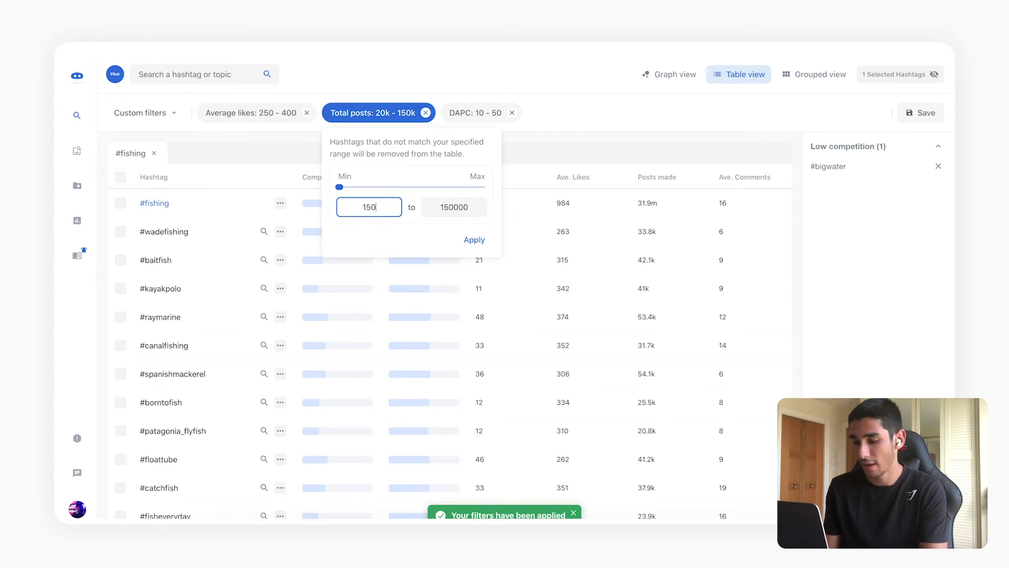
{"action": "left_click", "coordinate": [440, 206]}
{"action": "double_click", "coordinate": [440, 206]}
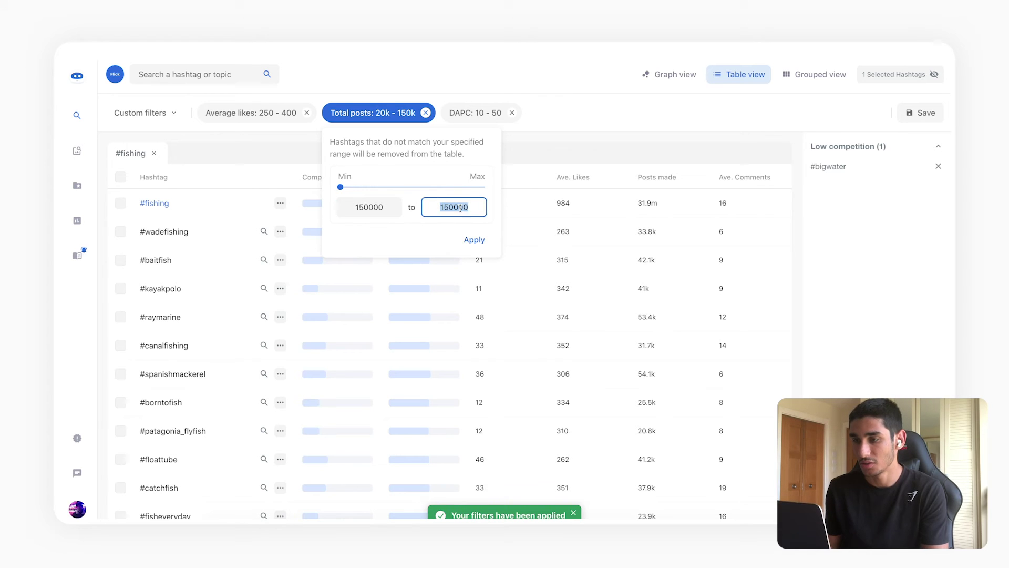
{"action": "type", "text": "0"}
{"action": "type", "text": "30000"}
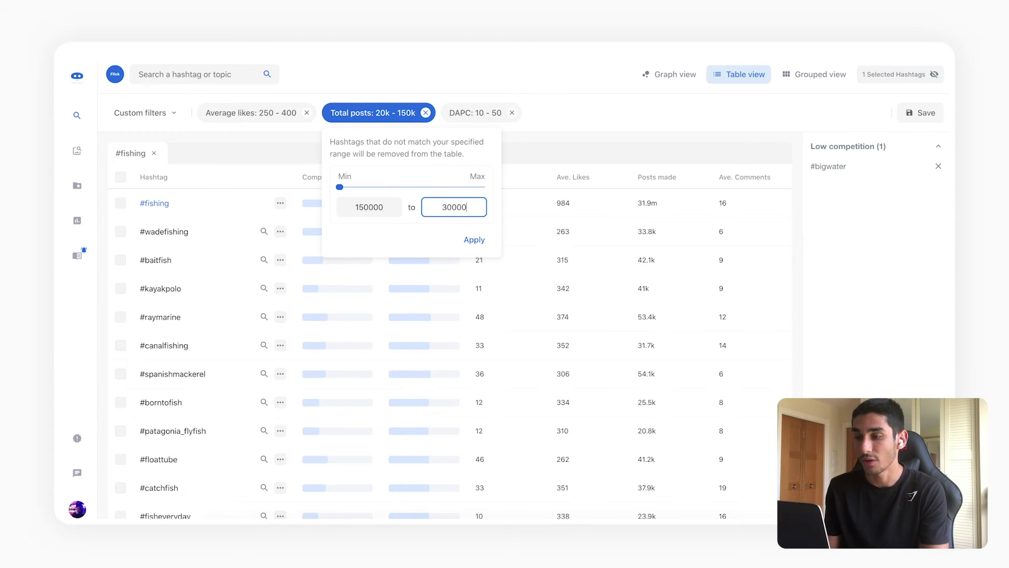
{"action": "type", "text": "0"}
{"action": "left_click", "coordinate": [474, 240]}
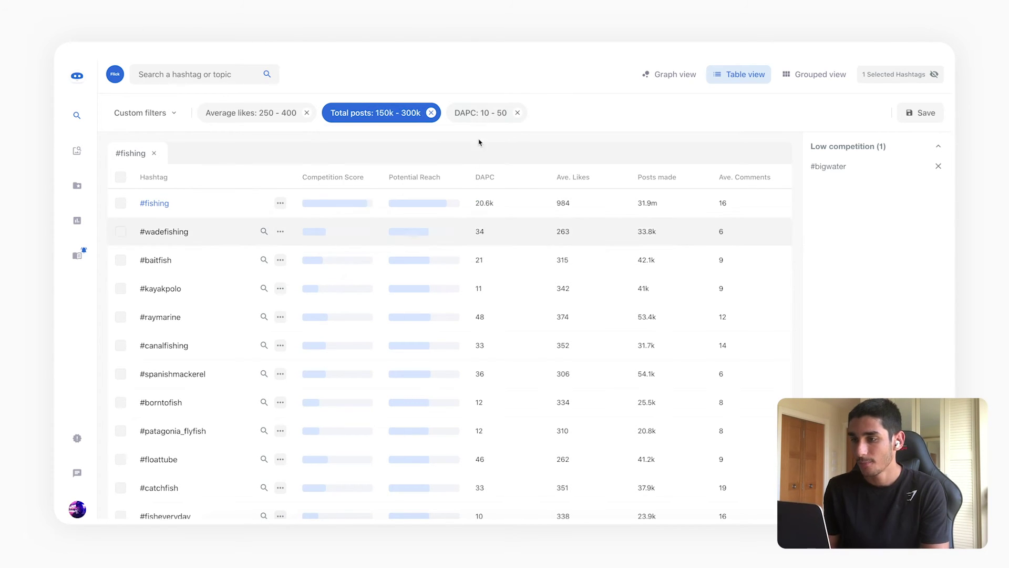
Change the DAPC filter to 50–100 and apply it
{"action": "left_click", "coordinate": [485, 116]}
{"action": "left_click", "coordinate": [493, 208]}
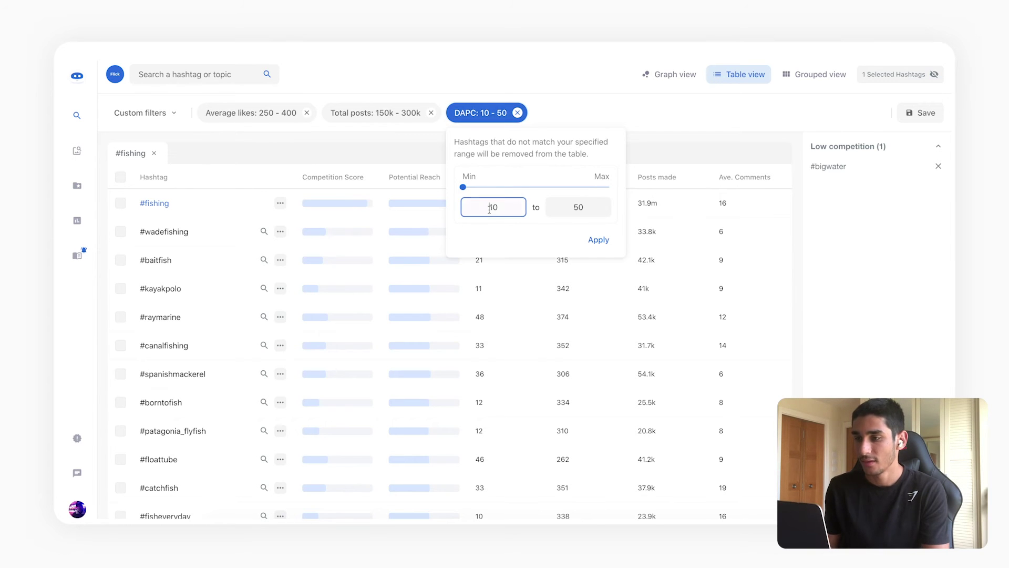
{"action": "double_click", "coordinate": [493, 207]}
{"action": "type", "text": "50"}
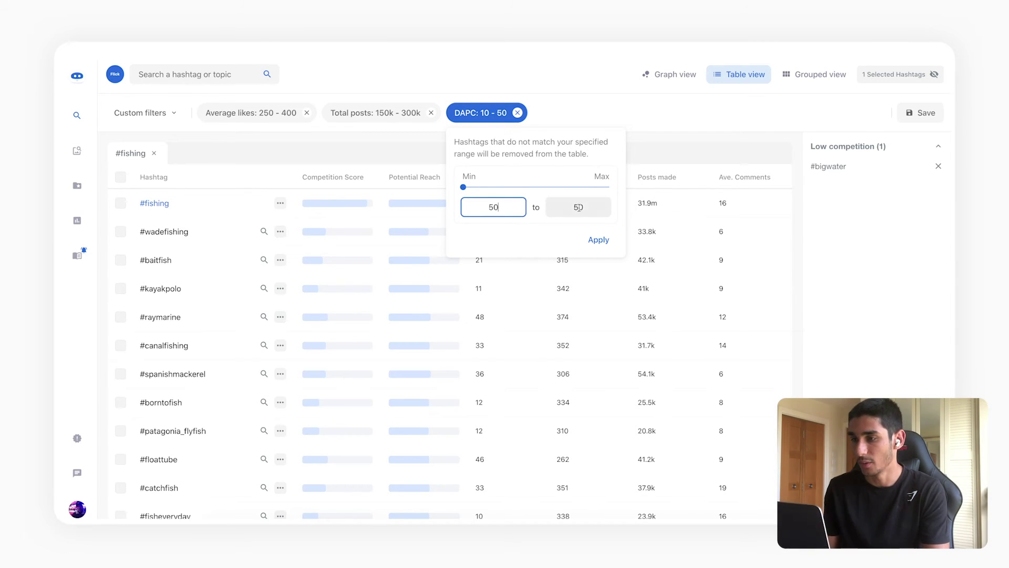
{"action": "double_click", "coordinate": [578, 207]}
{"action": "type", "text": "100"}
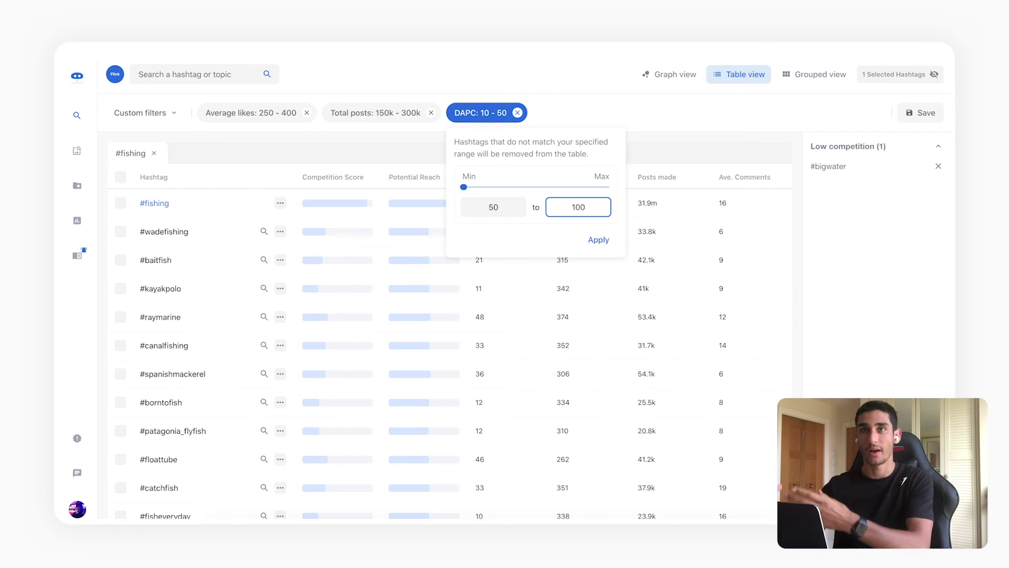
{"action": "left_click", "coordinate": [608, 246]}
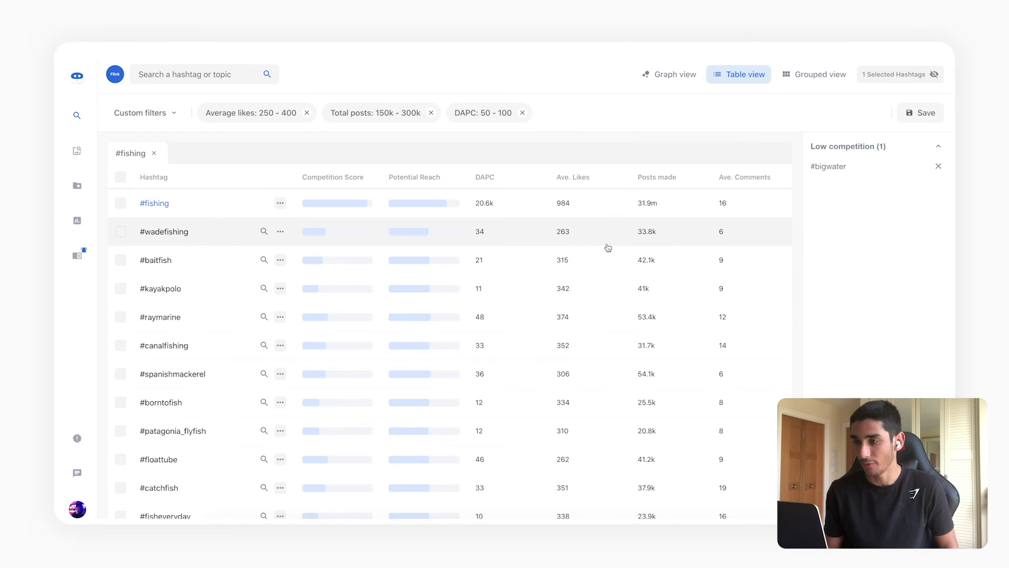
{"action": "mouse_move", "coordinate": [163, 239]}
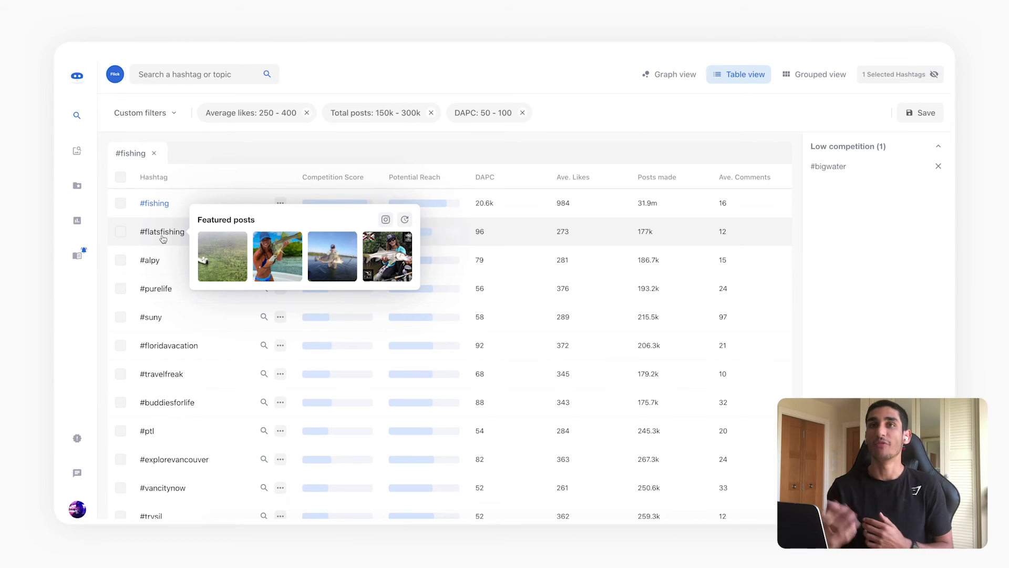
{"action": "left_click", "coordinate": [926, 113]}
Save the current filters as a preset named 'Medium Competition Filter'
{"action": "left_click", "coordinate": [841, 183]}
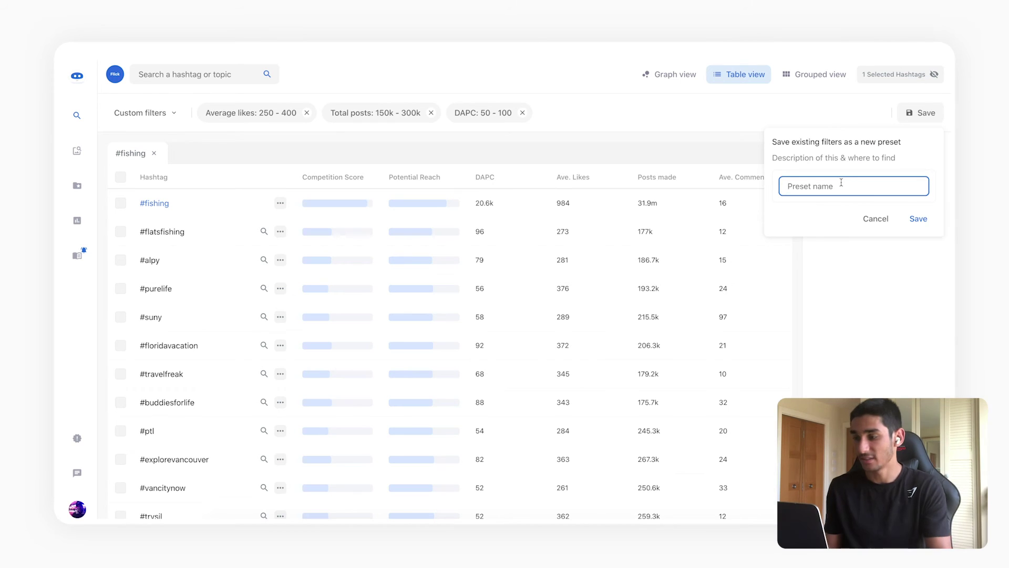
{"action": "type", "text": "M"}
{"action": "key", "text": "BackSpace"}
{"action": "type", "text": "Me"}
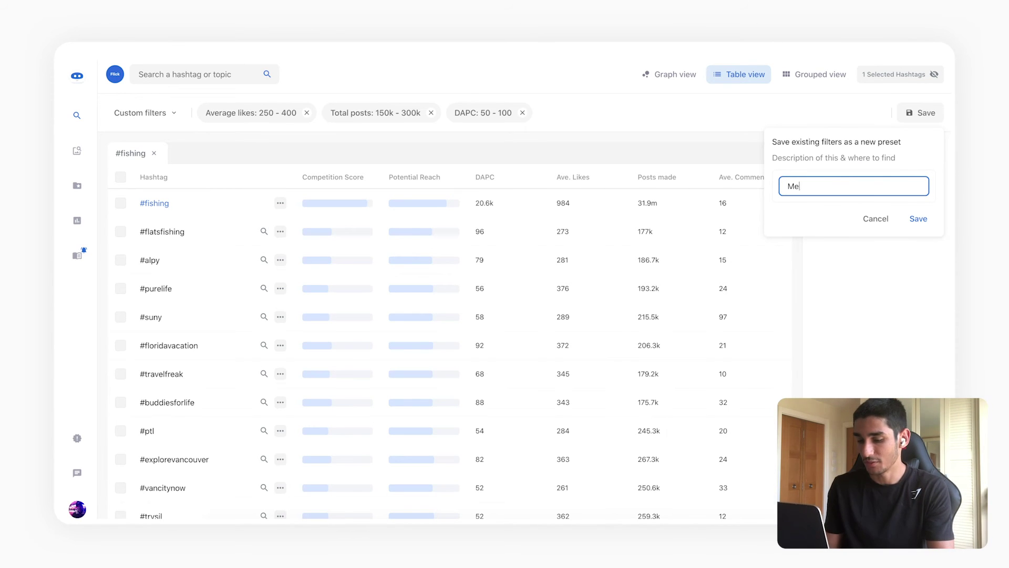
{"action": "type", "text": "dium Comp"}
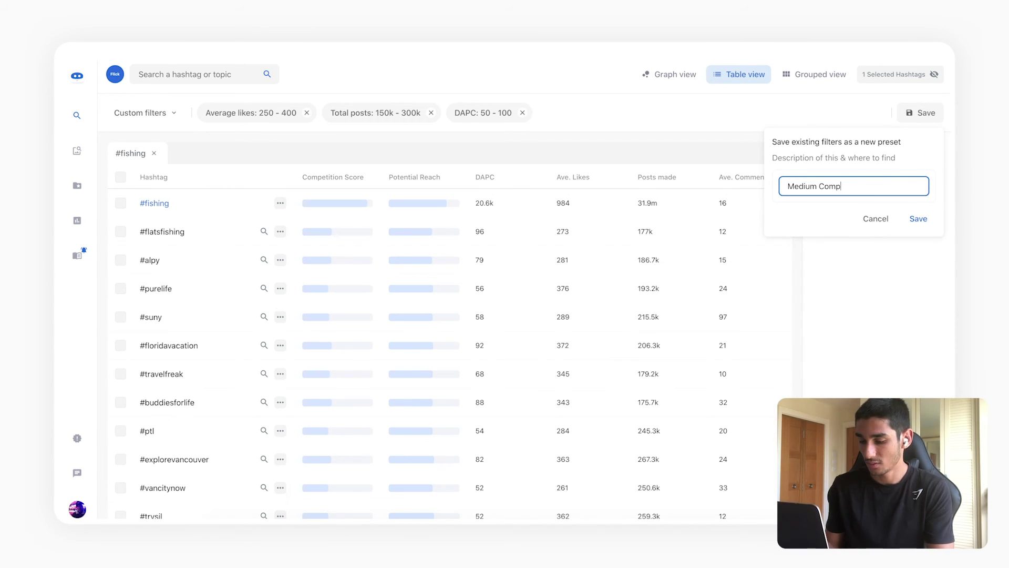
{"action": "type", "text": "etition Filter"}
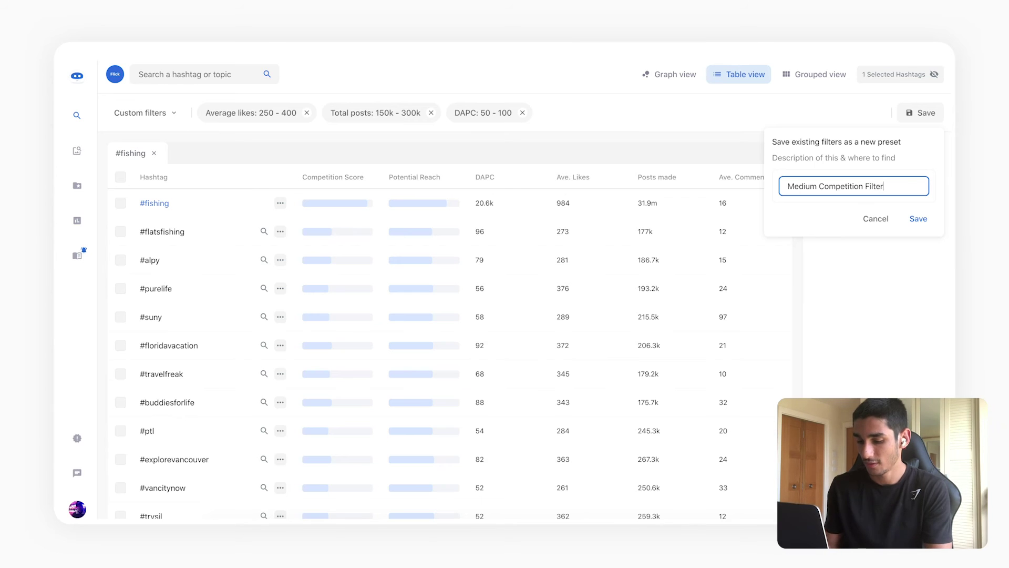
{"action": "left_click", "coordinate": [918, 219]}
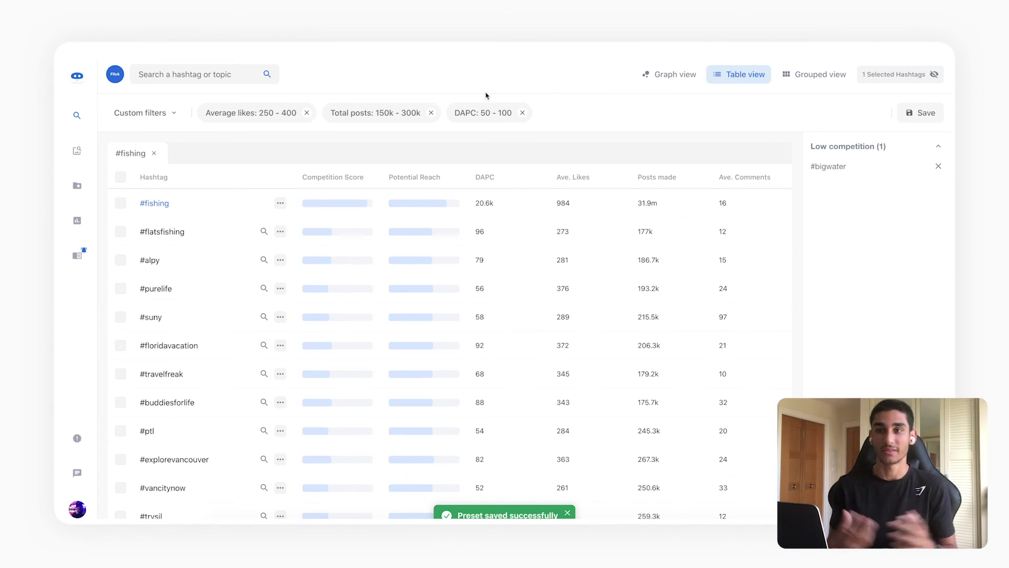
Apply the saved Medium Competition Filter preset from the filter presets list
{"action": "left_click", "coordinate": [157, 115]}
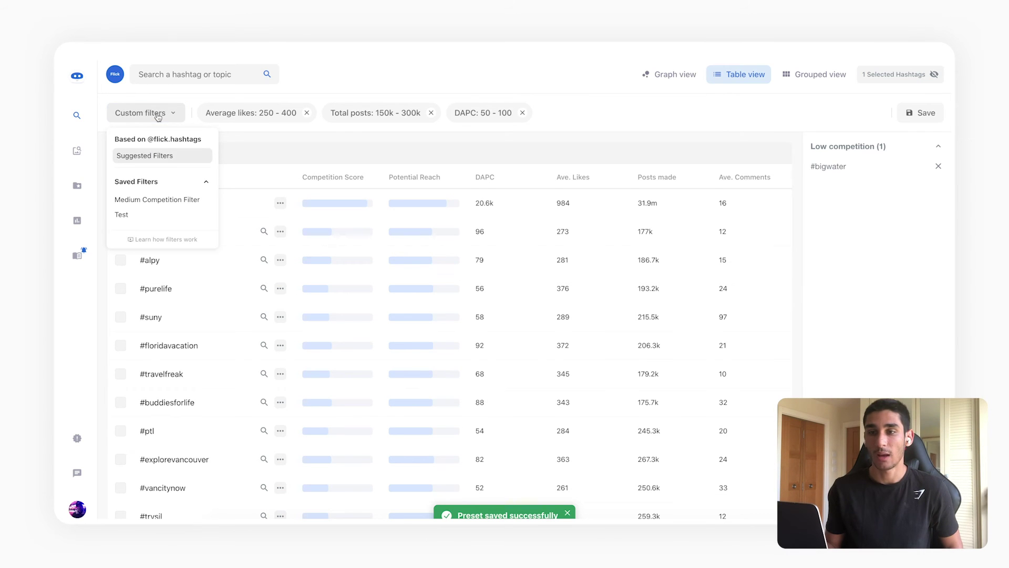
{"action": "left_click", "coordinate": [161, 200]}
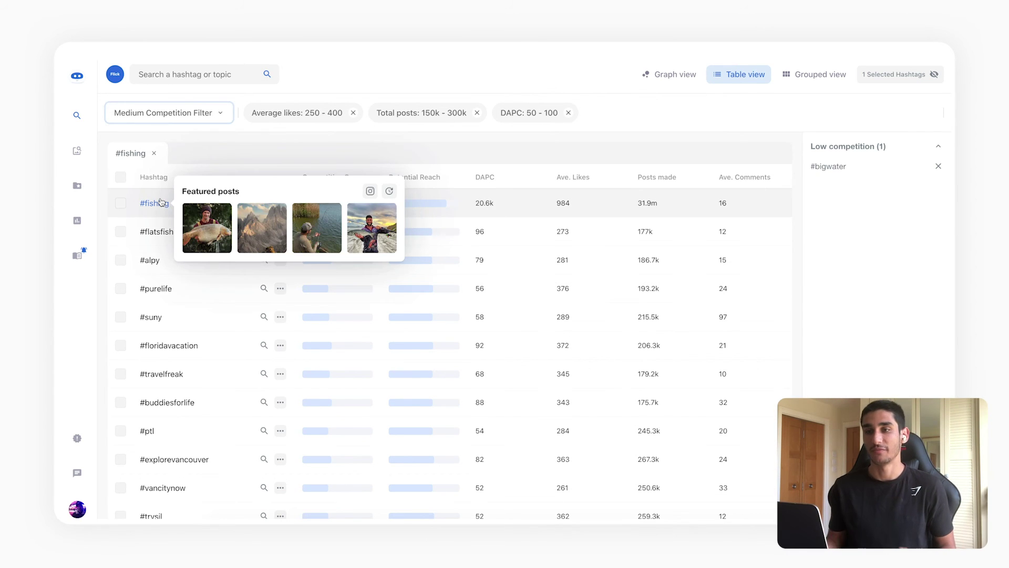
{"action": "left_click", "coordinate": [248, 139]}
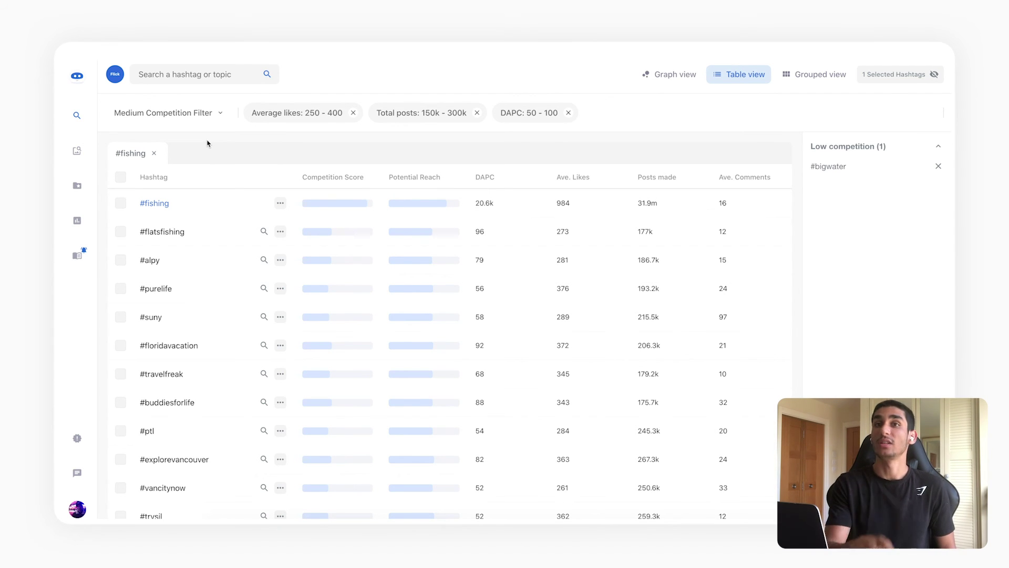
{"action": "left_click", "coordinate": [181, 114]}
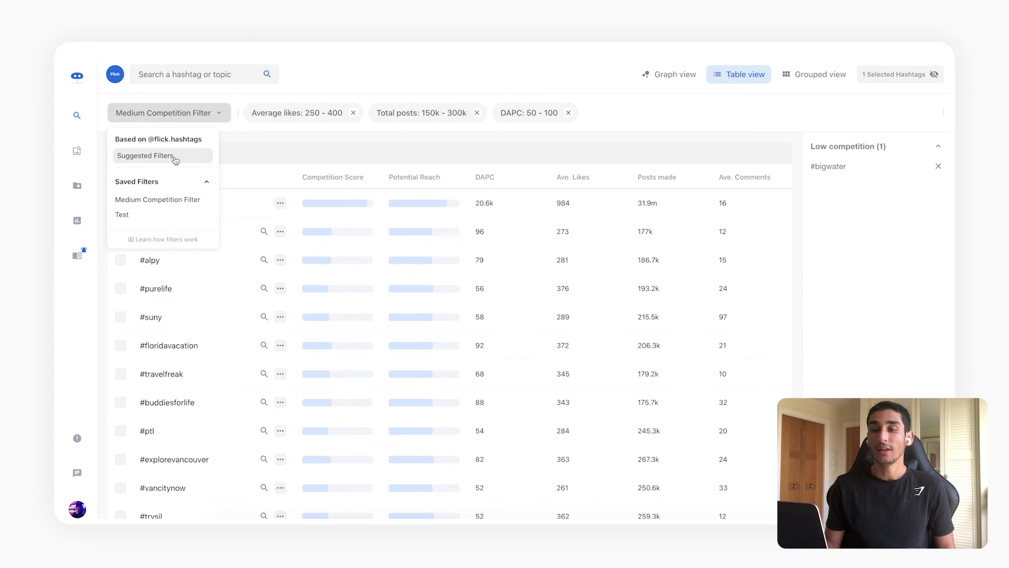